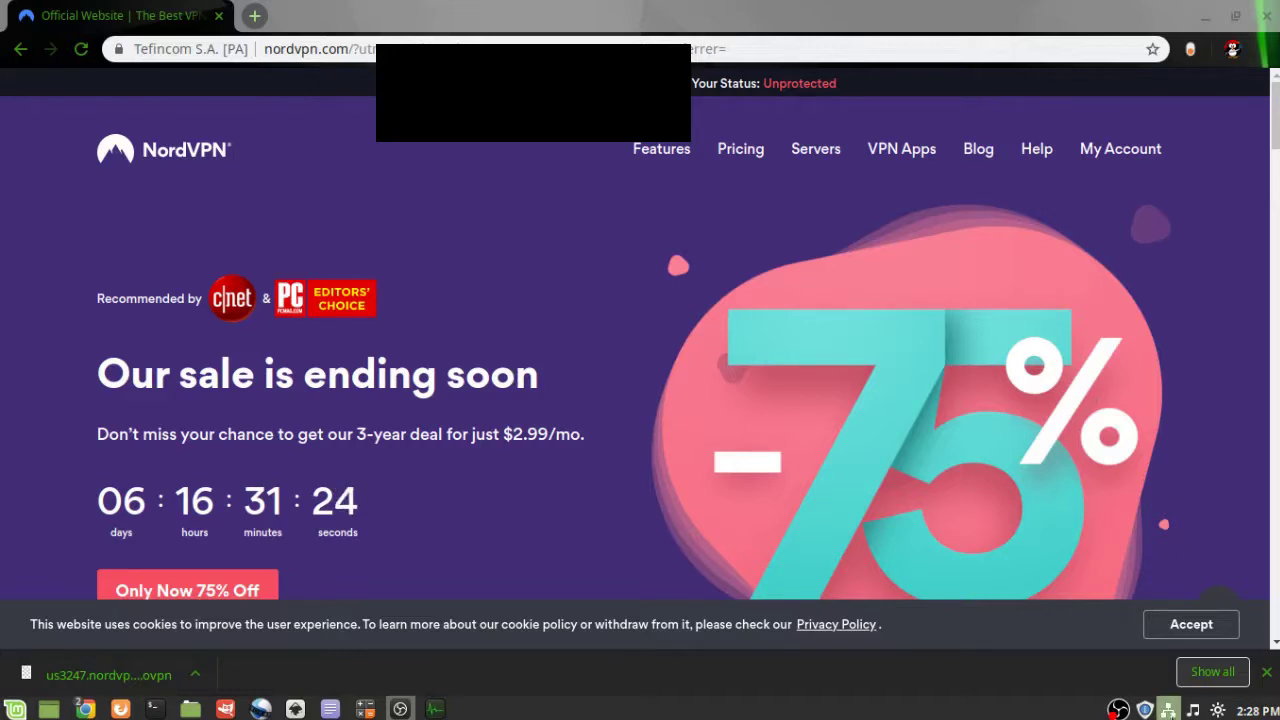
Step: On the NordVPN Servers page, get the recommended server, us3247.nordvpn.com in the United States
{"action": "left_click", "coordinate": [1168, 709]}
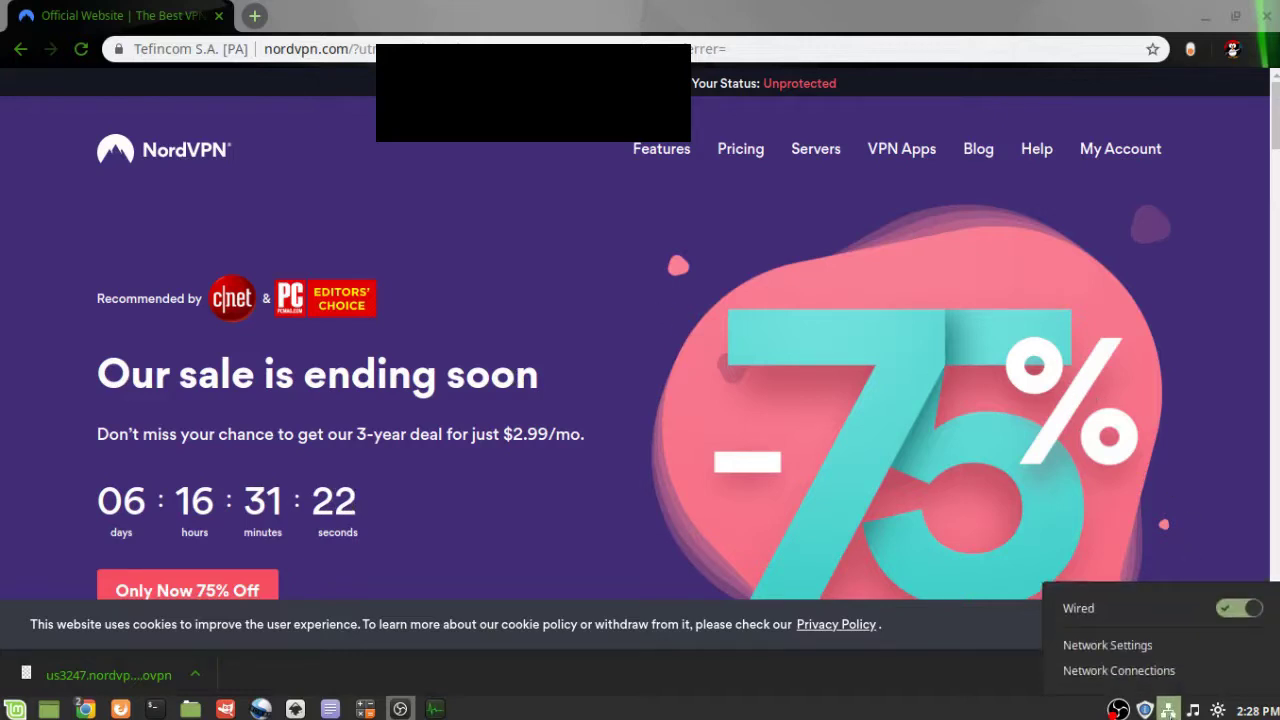
{"action": "left_click", "coordinate": [1168, 709]}
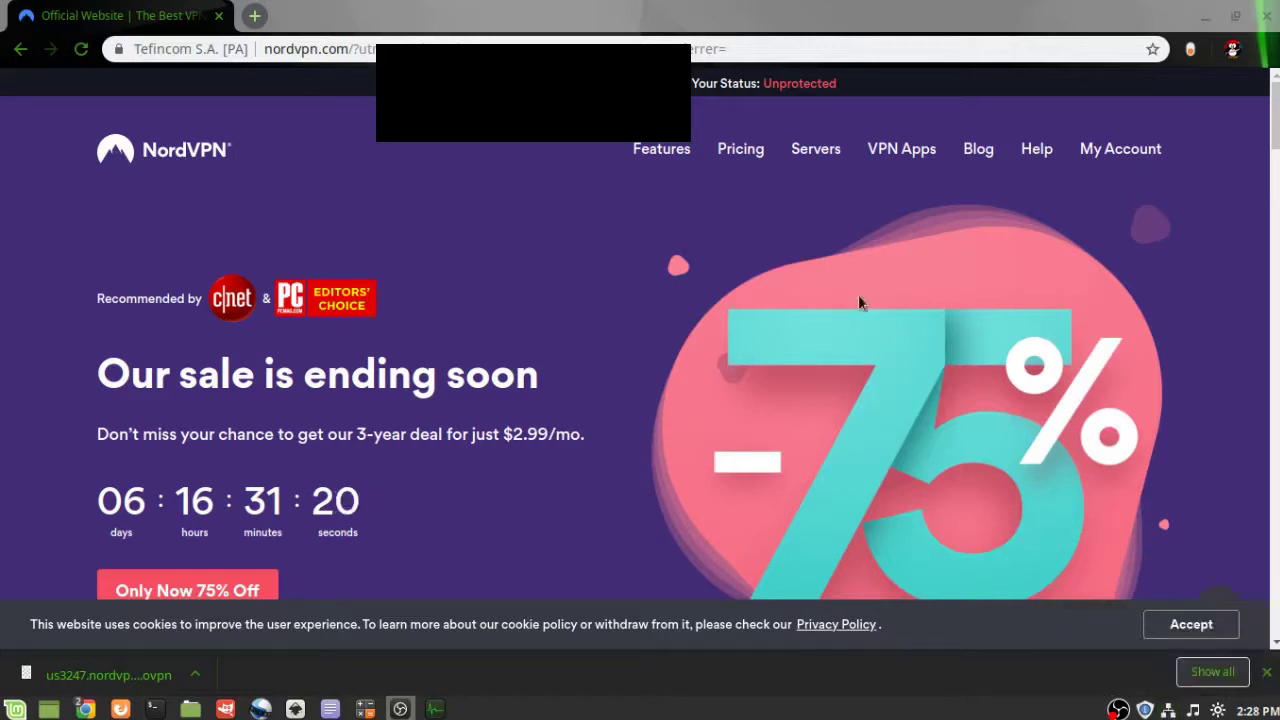
{"action": "left_click", "coordinate": [820, 150]}
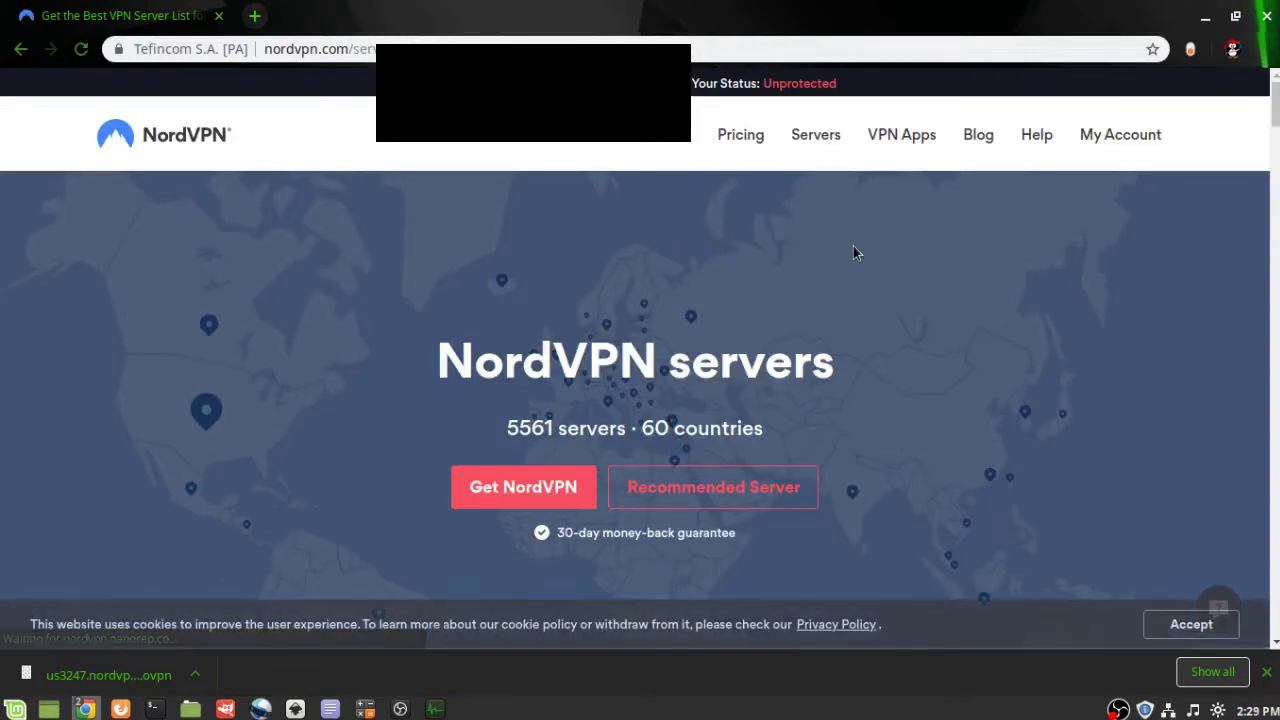
{"action": "left_click", "coordinate": [716, 489]}
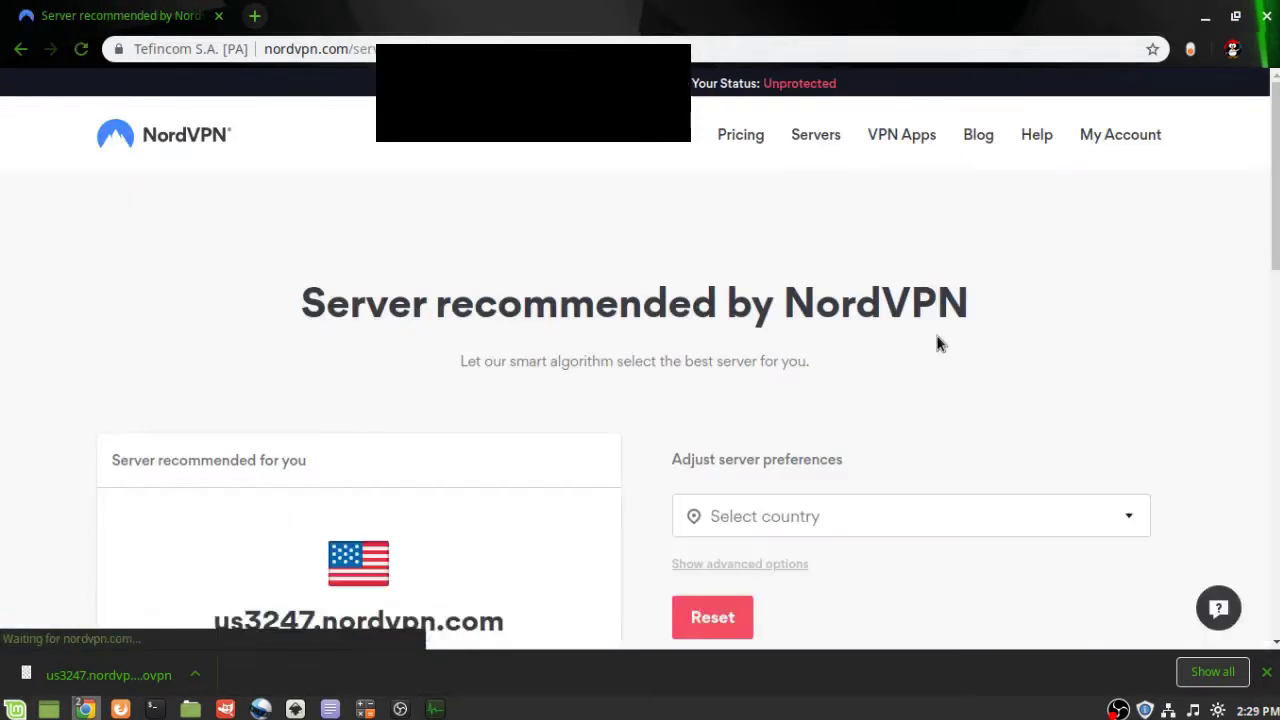
{"action": "scroll", "coordinate": [937, 344], "scroll_direction": "down", "scroll_amount": 1}
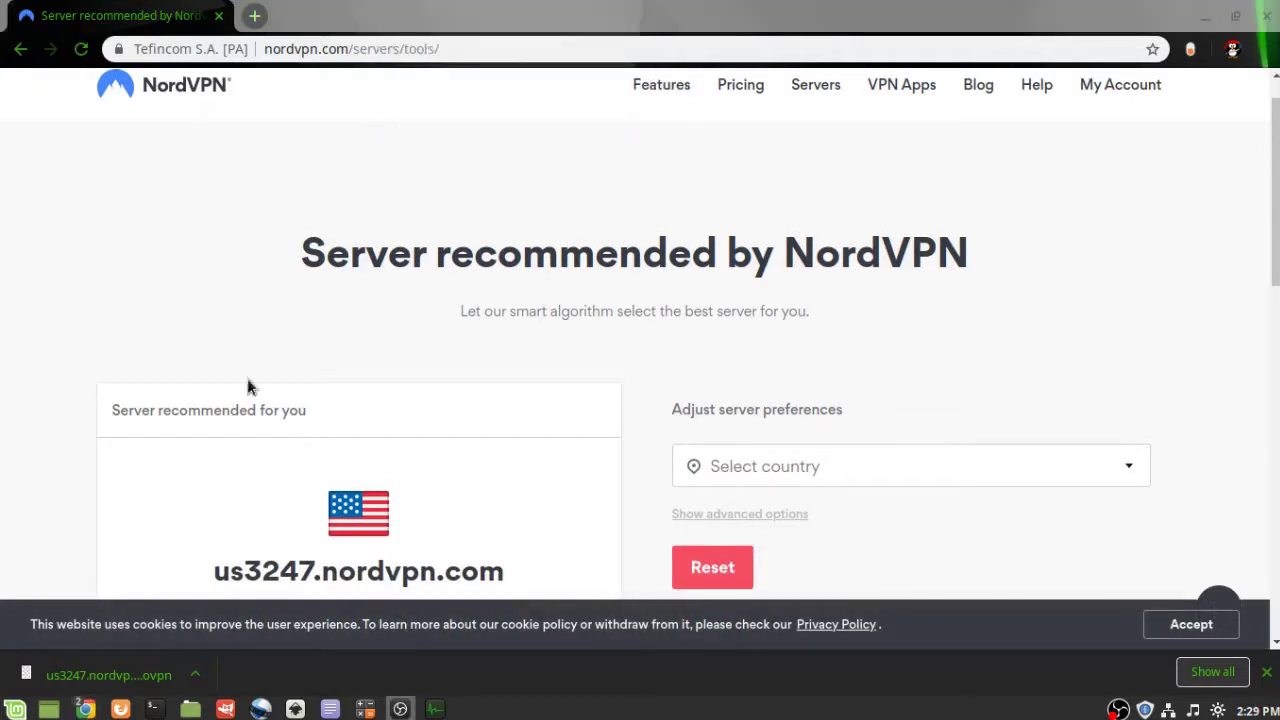
{"action": "scroll", "coordinate": [853, 343], "scroll_direction": "down", "scroll_amount": 1}
{"action": "scroll", "coordinate": [937, 480], "scroll_direction": "down", "scroll_amount": 3}
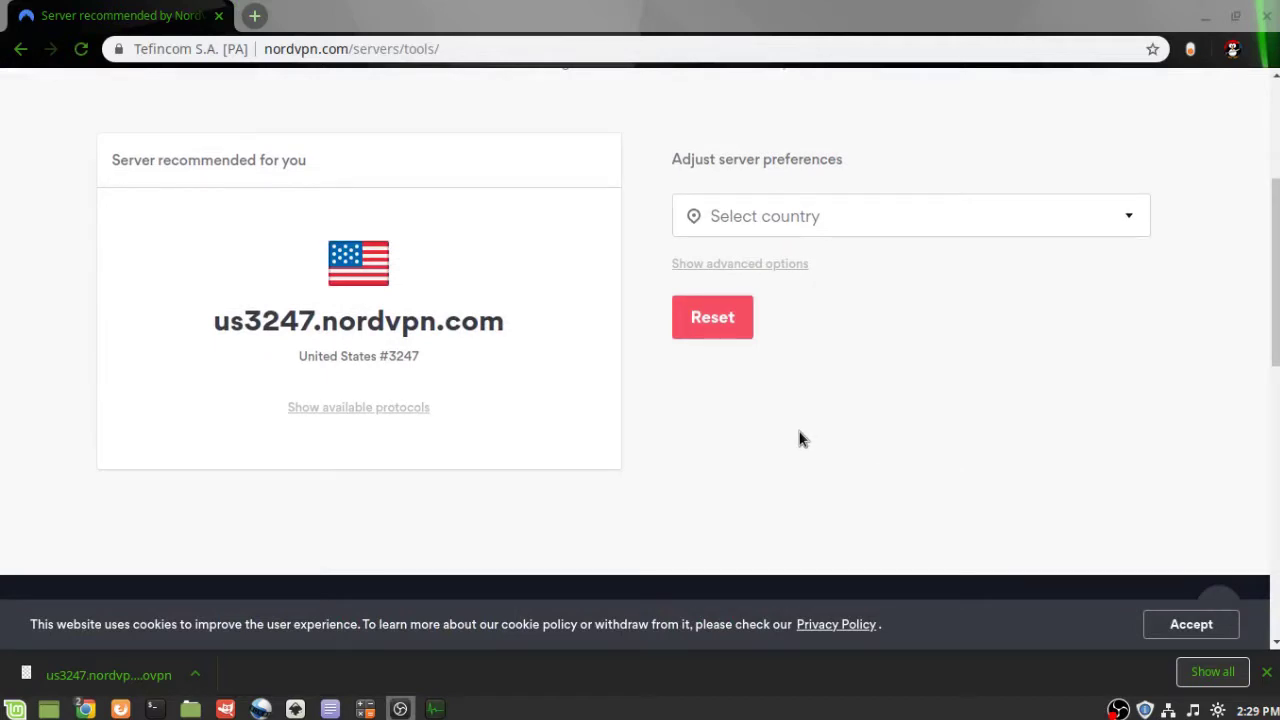
Step: Browse the Select country list and close it without choosing a country
{"action": "left_click", "coordinate": [853, 224]}
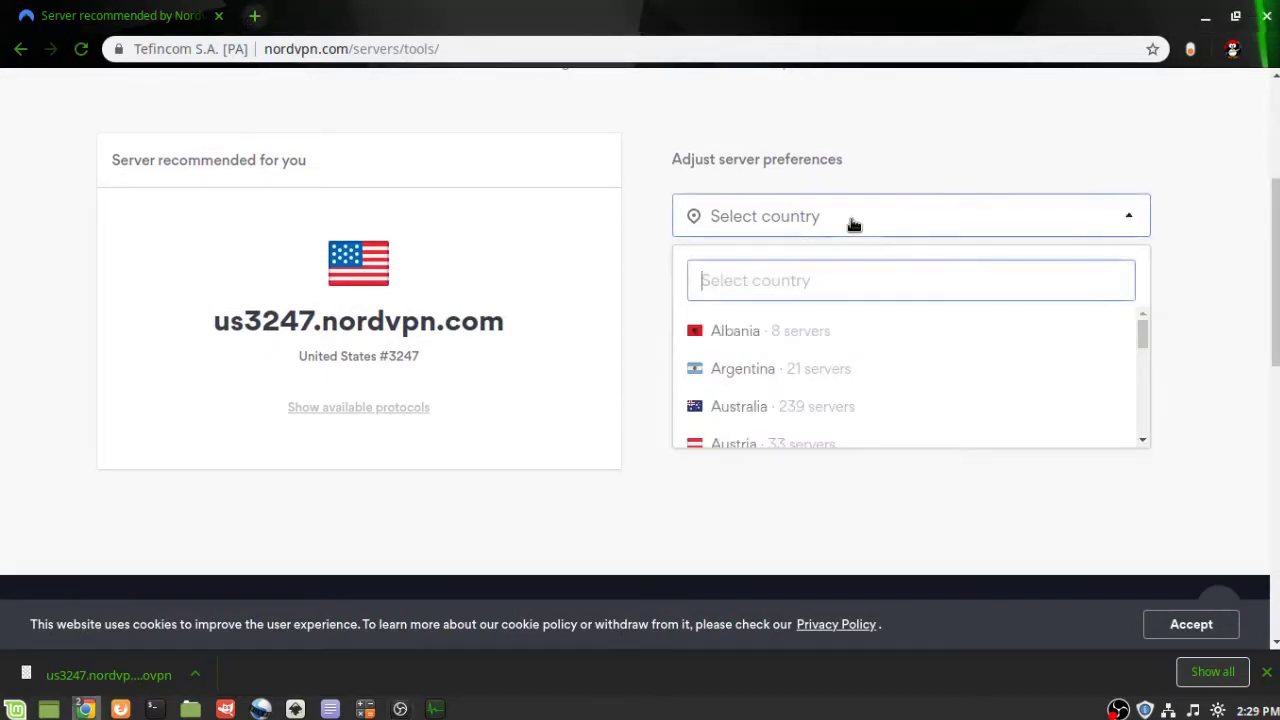
{"action": "scroll", "coordinate": [888, 372], "scroll_direction": "down", "scroll_amount": 8}
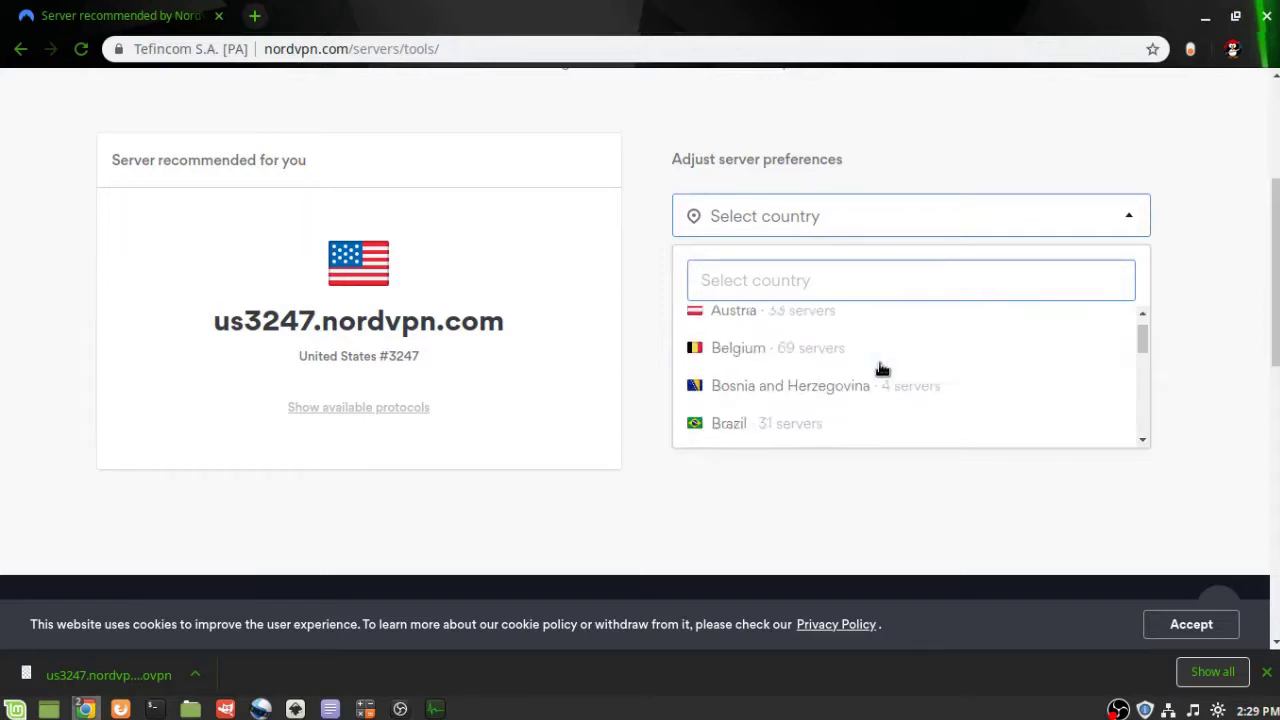
{"action": "scroll", "coordinate": [936, 369], "scroll_direction": "down", "scroll_amount": 8}
{"action": "scroll", "coordinate": [936, 369], "scroll_direction": "up", "scroll_amount": 8}
{"action": "scroll", "coordinate": [936, 369], "scroll_direction": "up", "scroll_amount": 4}
{"action": "left_click", "coordinate": [649, 176]}
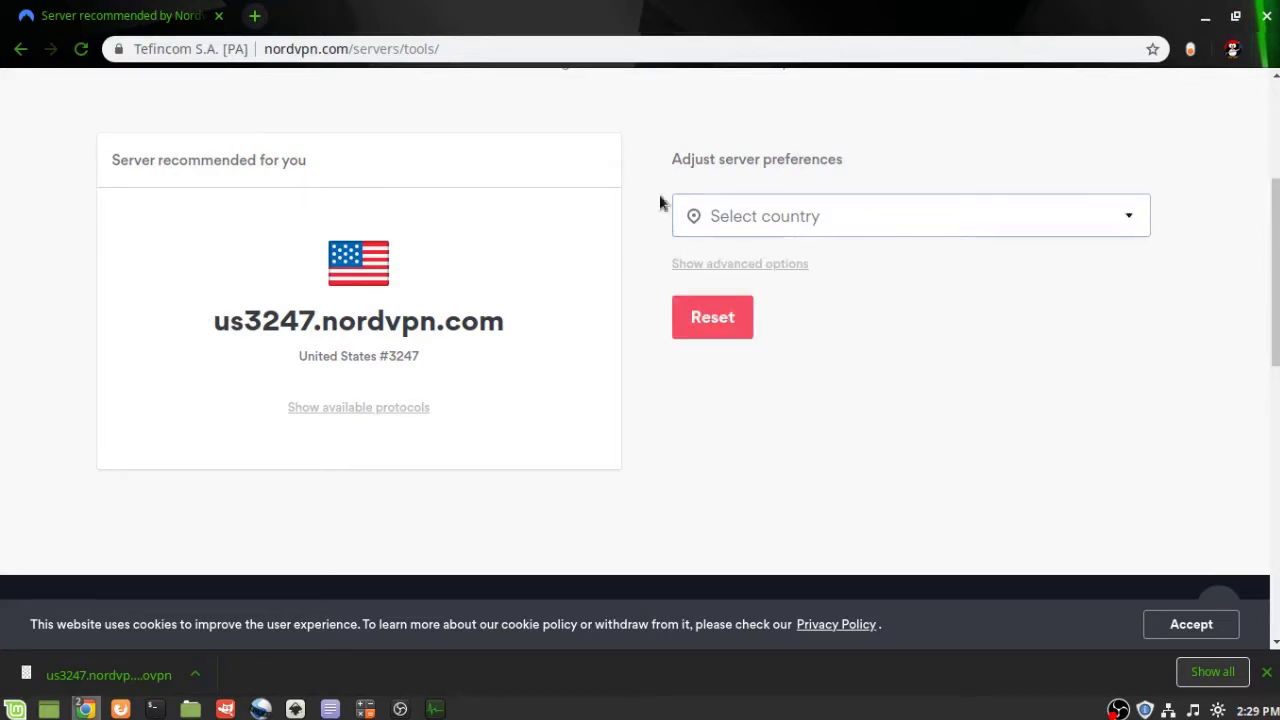
Step: Show us3247's available protocols and download its OpenVPN TCP config file
{"action": "left_click", "coordinate": [344, 416]}
{"action": "scroll", "coordinate": [560, 410], "scroll_direction": "down", "scroll_amount": 4}
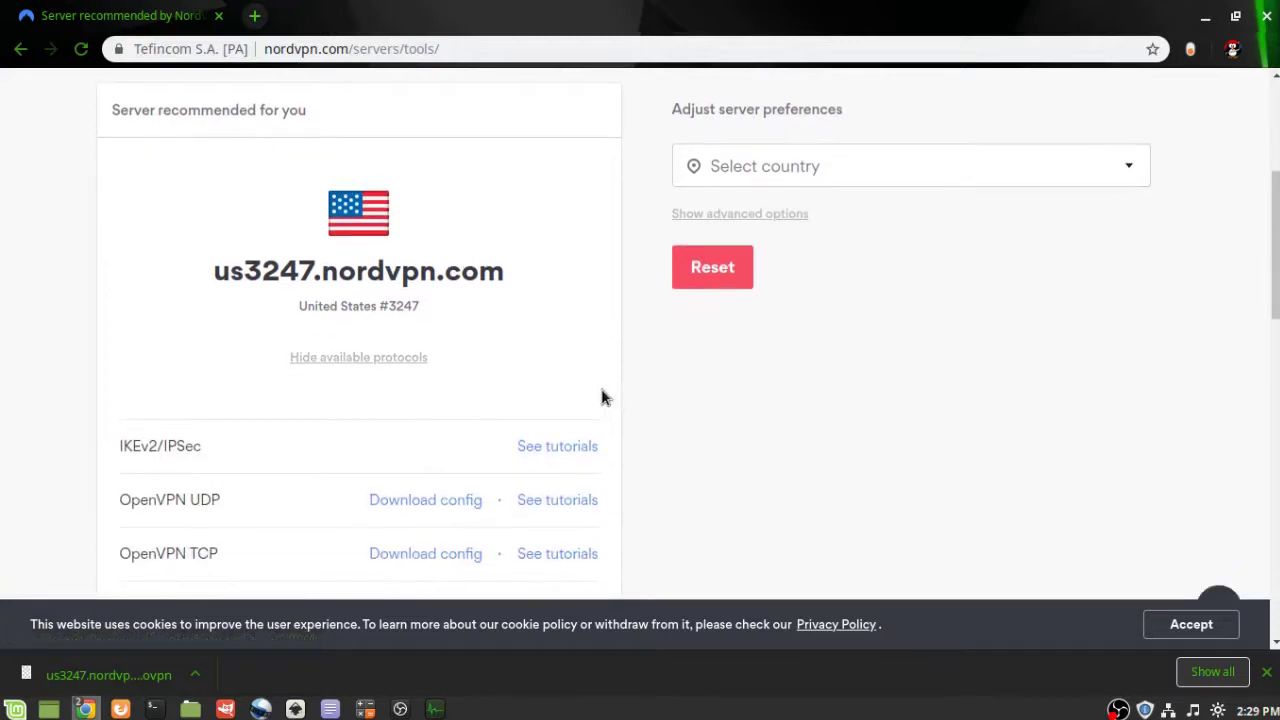
{"action": "scroll", "coordinate": [516, 410], "scroll_direction": "down", "scroll_amount": 2}
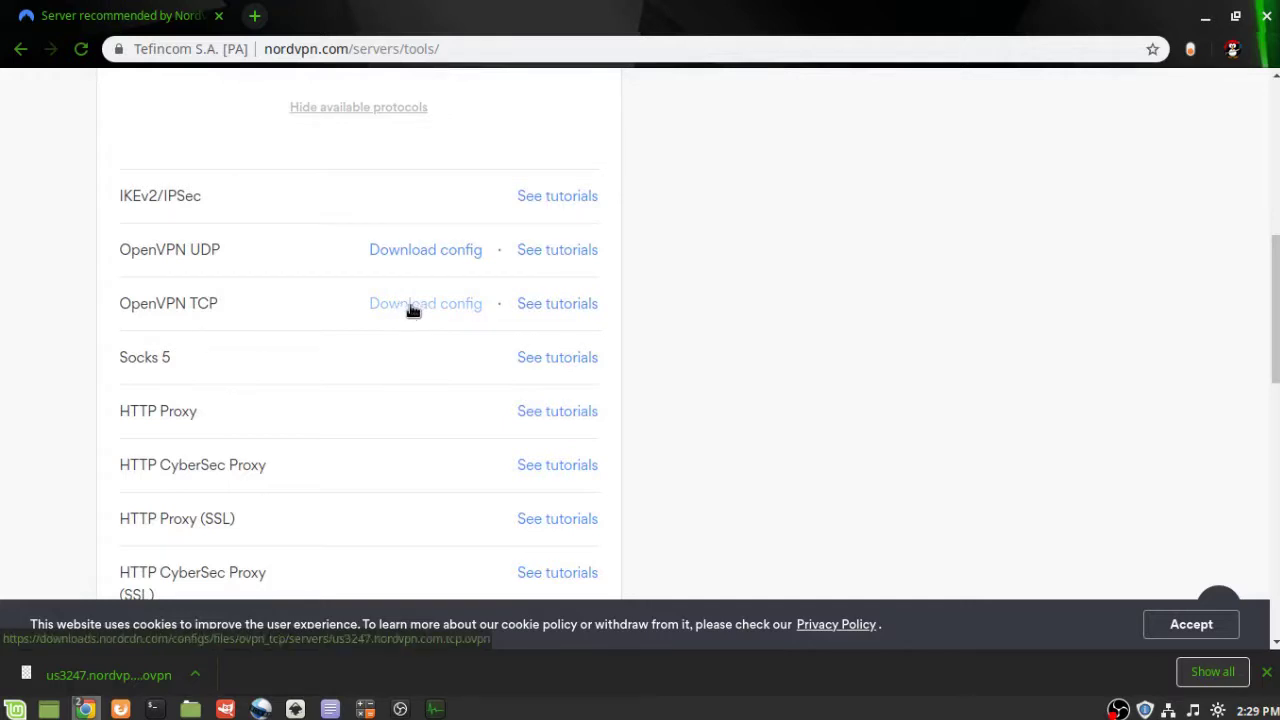
{"action": "scroll", "coordinate": [412, 307], "scroll_direction": "up", "scroll_amount": 5}
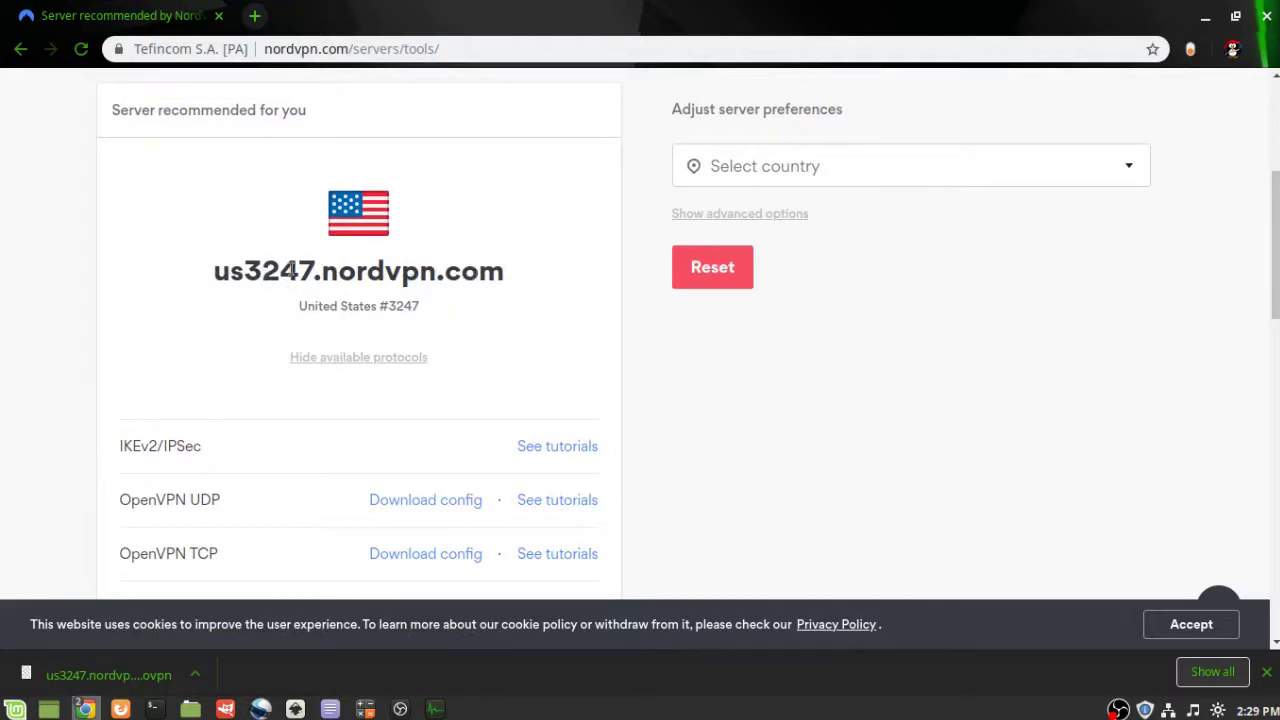
{"action": "scroll", "coordinate": [508, 400], "scroll_direction": "down", "scroll_amount": 5}
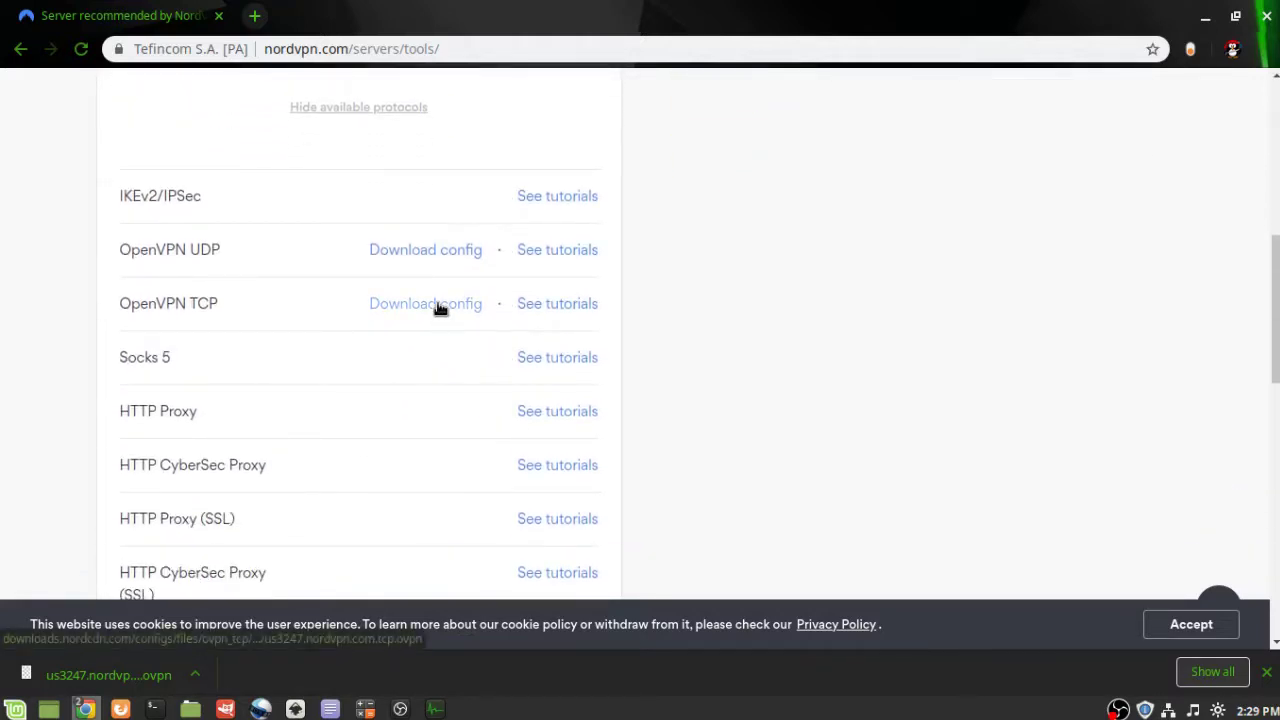
{"action": "left_click", "coordinate": [438, 306]}
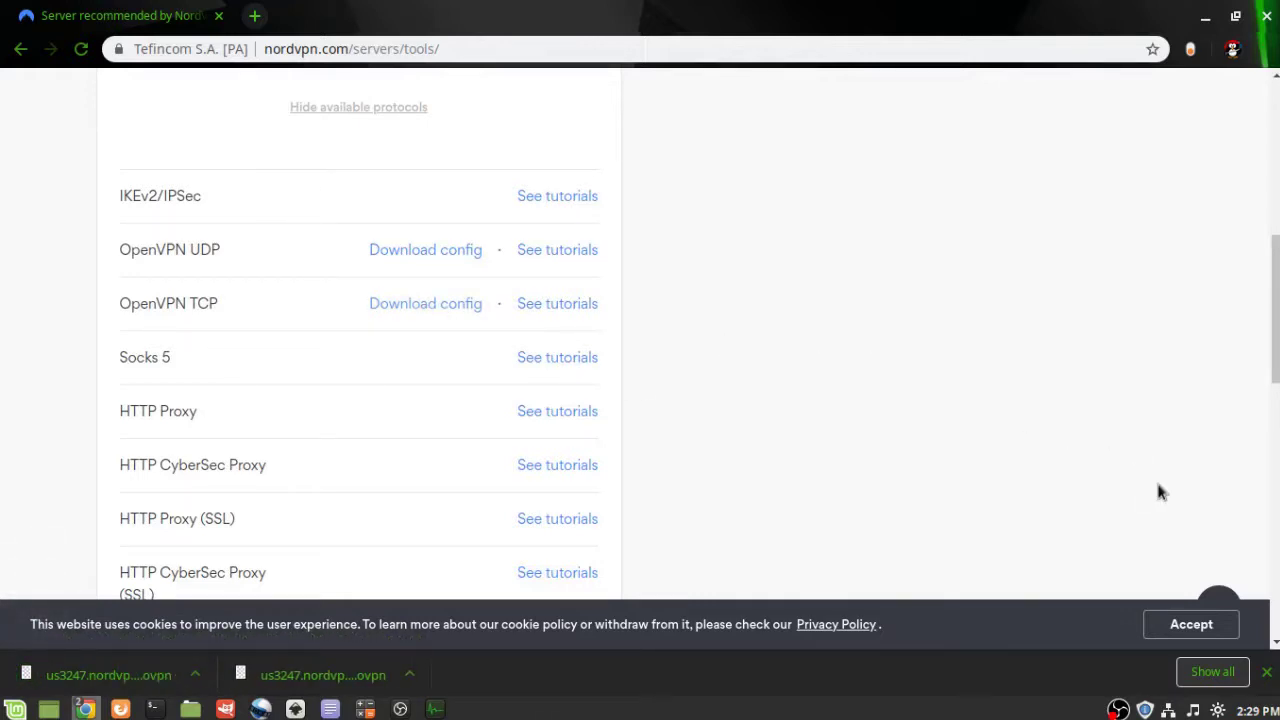
{"action": "left_click", "coordinate": [1168, 709]}
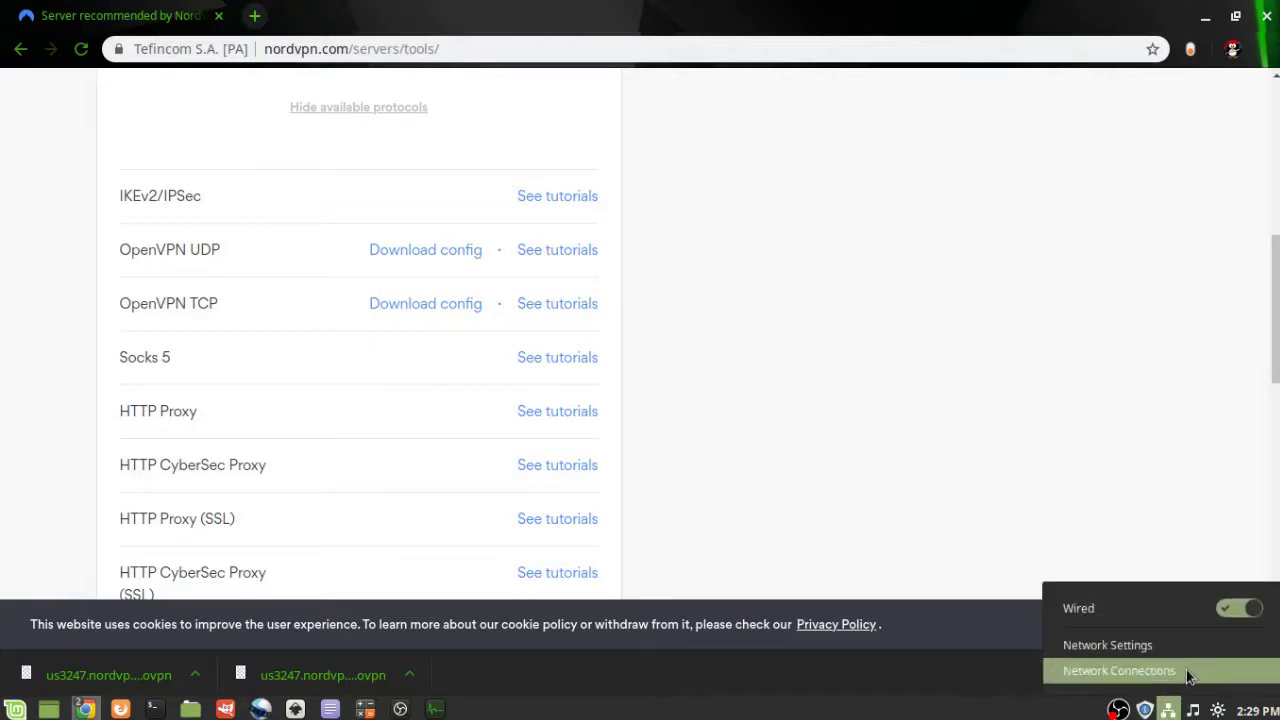
Step: In Network Connections, add a new connection of type 'Import a saved VPN configuration...'
{"action": "left_click", "coordinate": [1119, 671]}
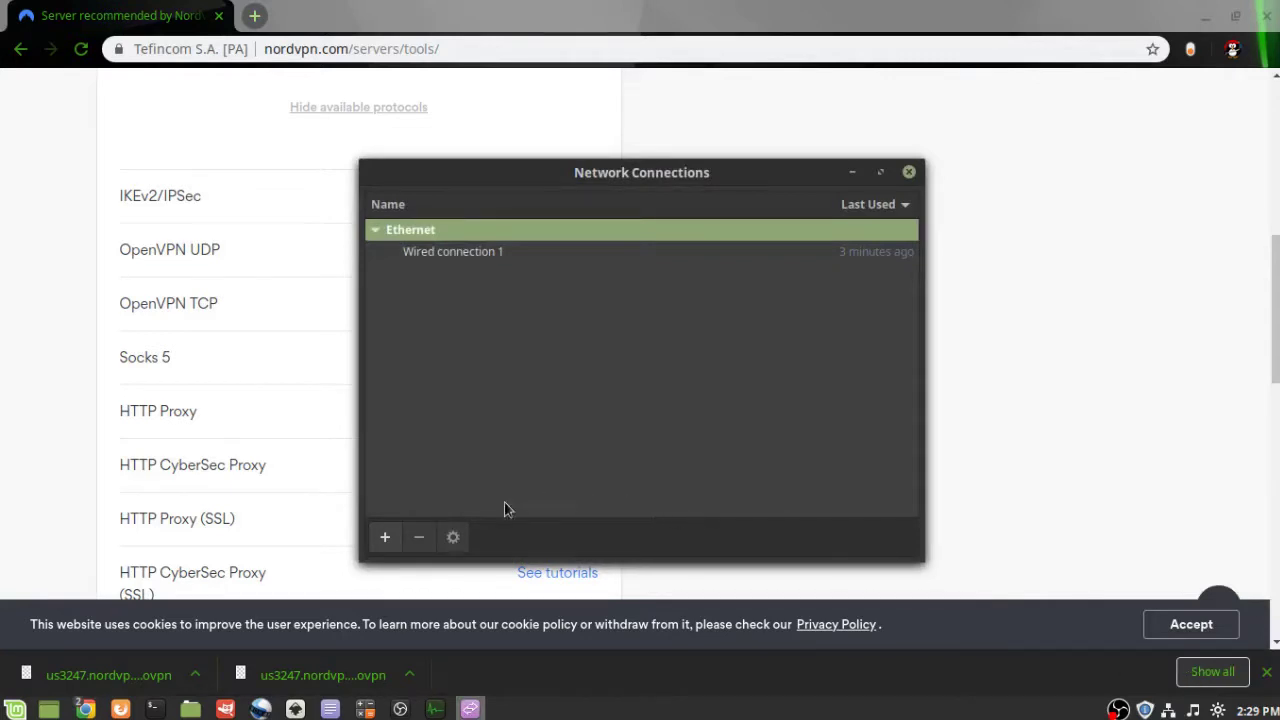
{"action": "left_click", "coordinate": [386, 541]}
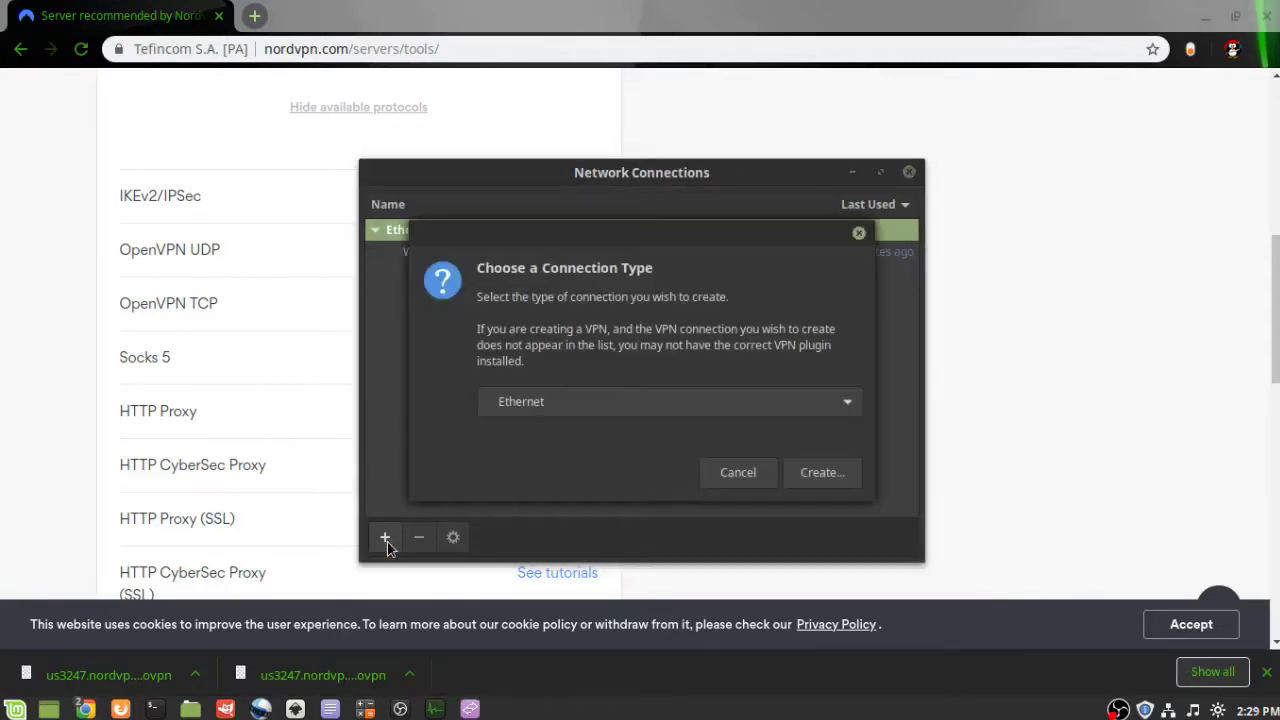
{"action": "left_click", "coordinate": [673, 405]}
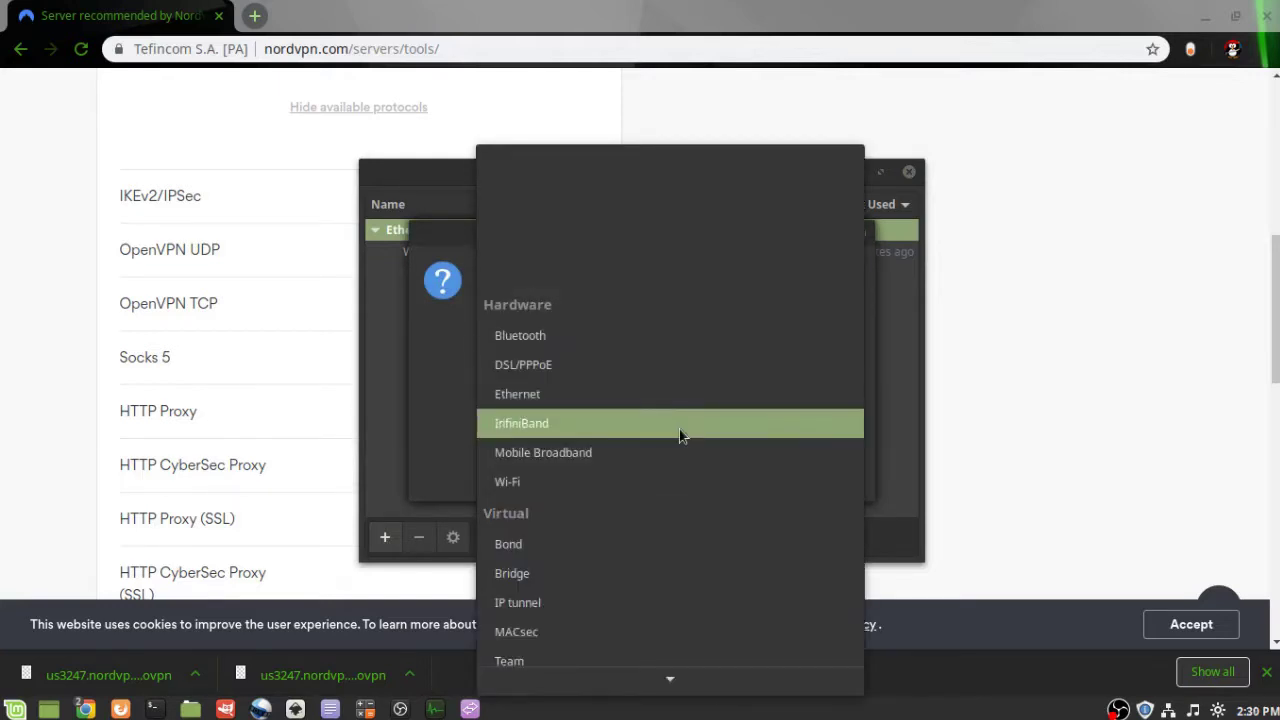
{"action": "scroll", "coordinate": [678, 432], "scroll_direction": "down", "scroll_amount": 4}
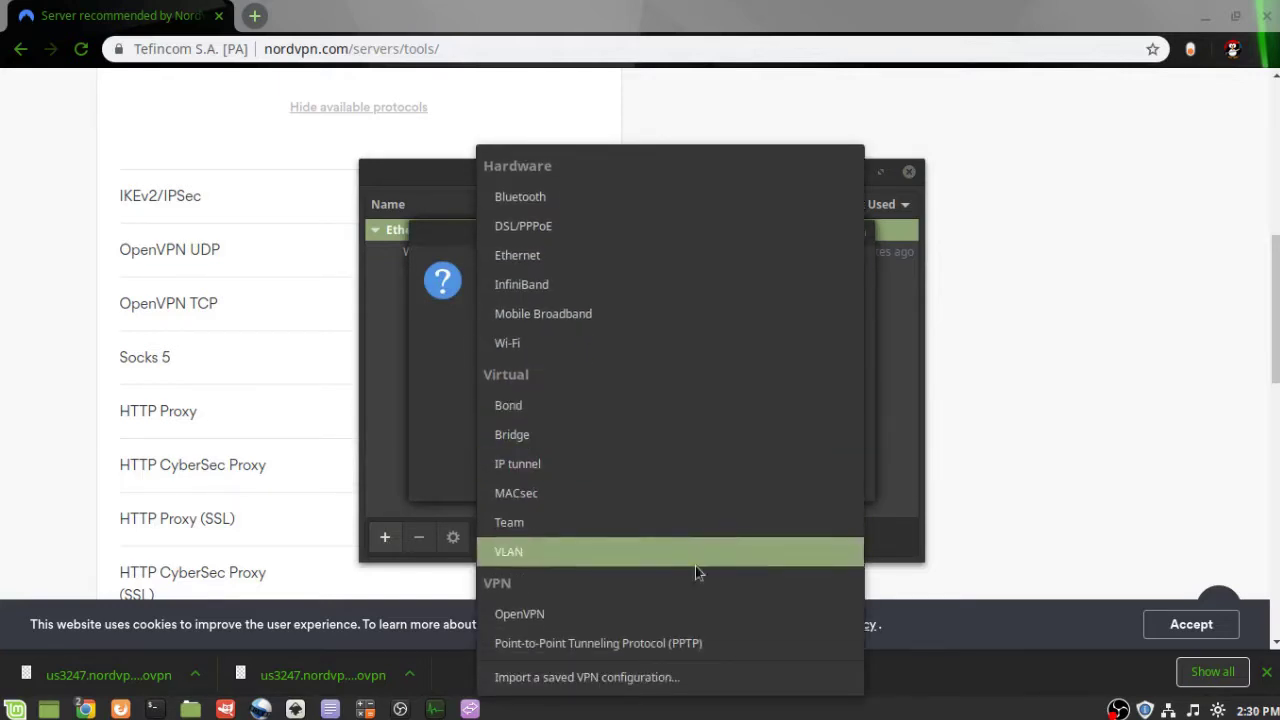
{"action": "left_click", "coordinate": [710, 679]}
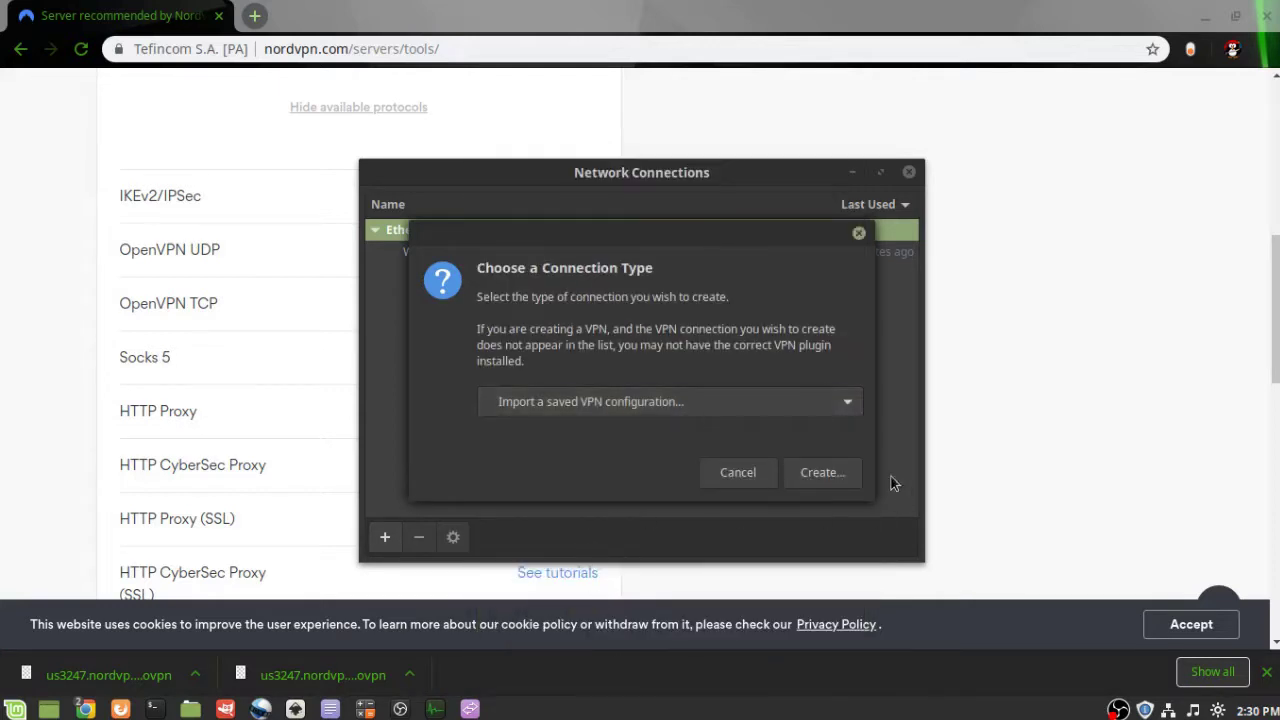
Step: Import us3247.nordvpn.com.tcp.ovpn from the Downloads folder as the new VPN connection
{"action": "left_click", "coordinate": [821, 477]}
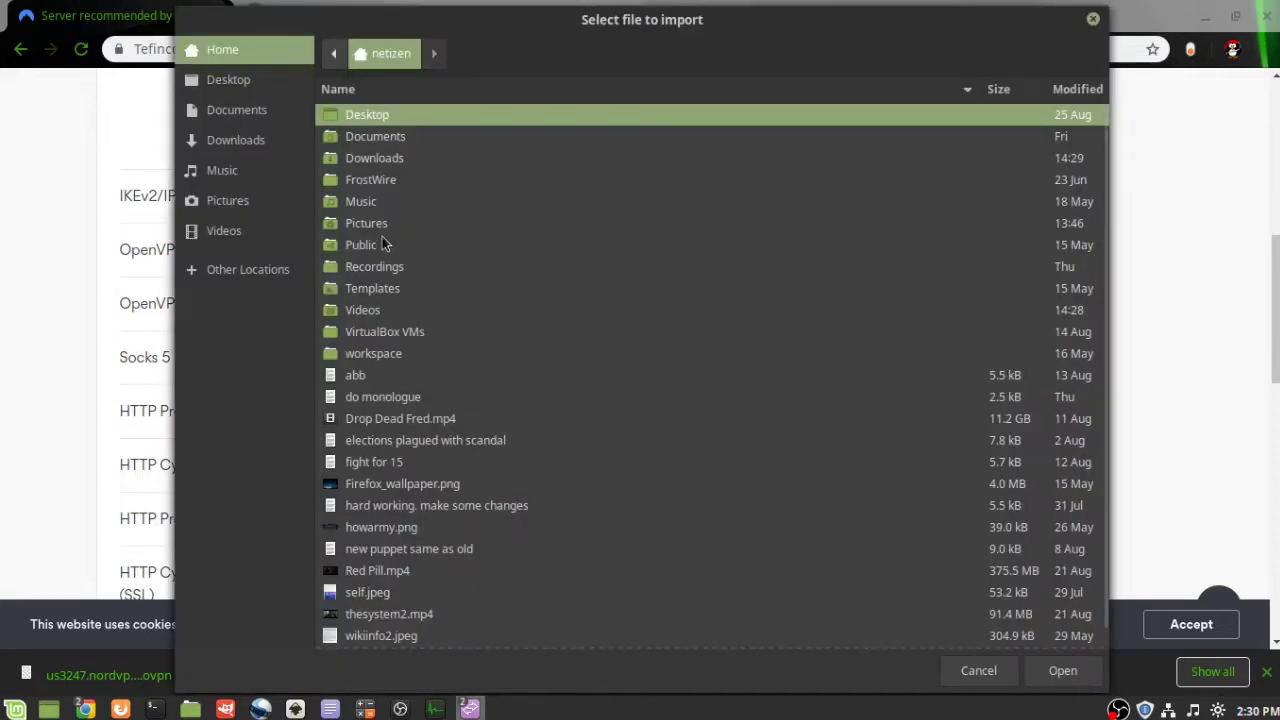
{"action": "left_click", "coordinate": [379, 161]}
{"action": "double_click", "coordinate": [379, 161]}
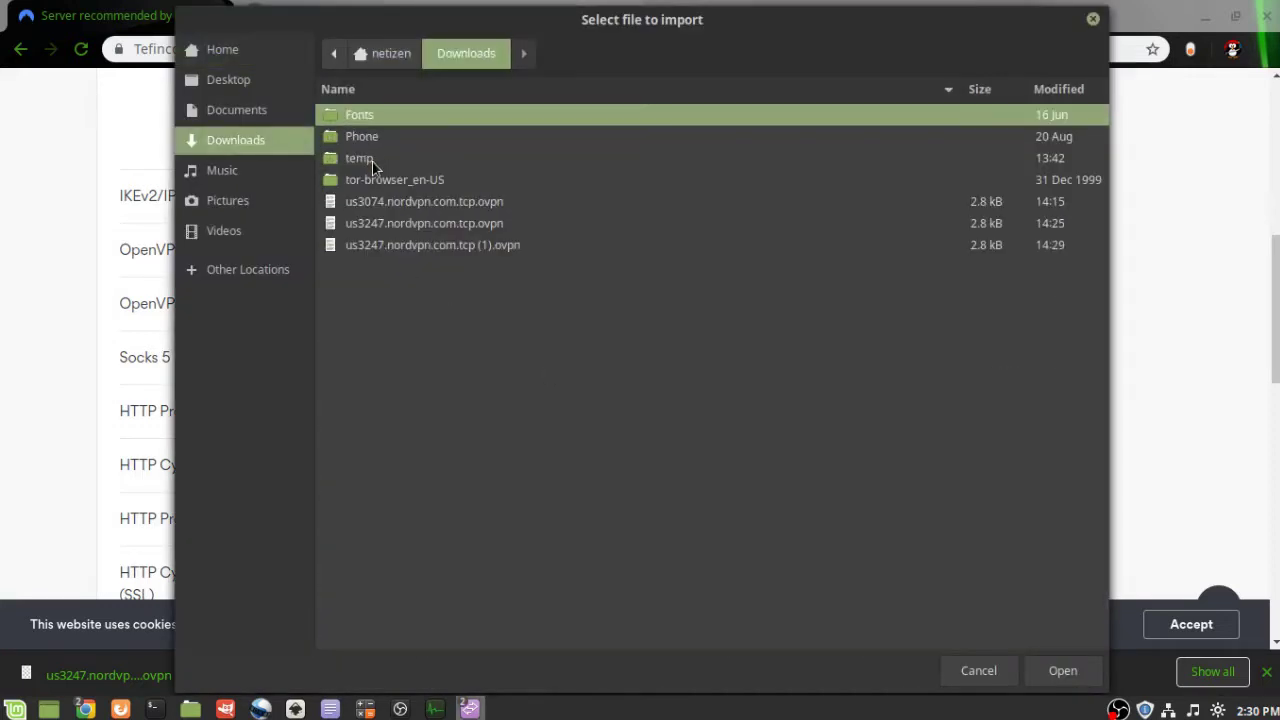
{"action": "left_click", "coordinate": [521, 230]}
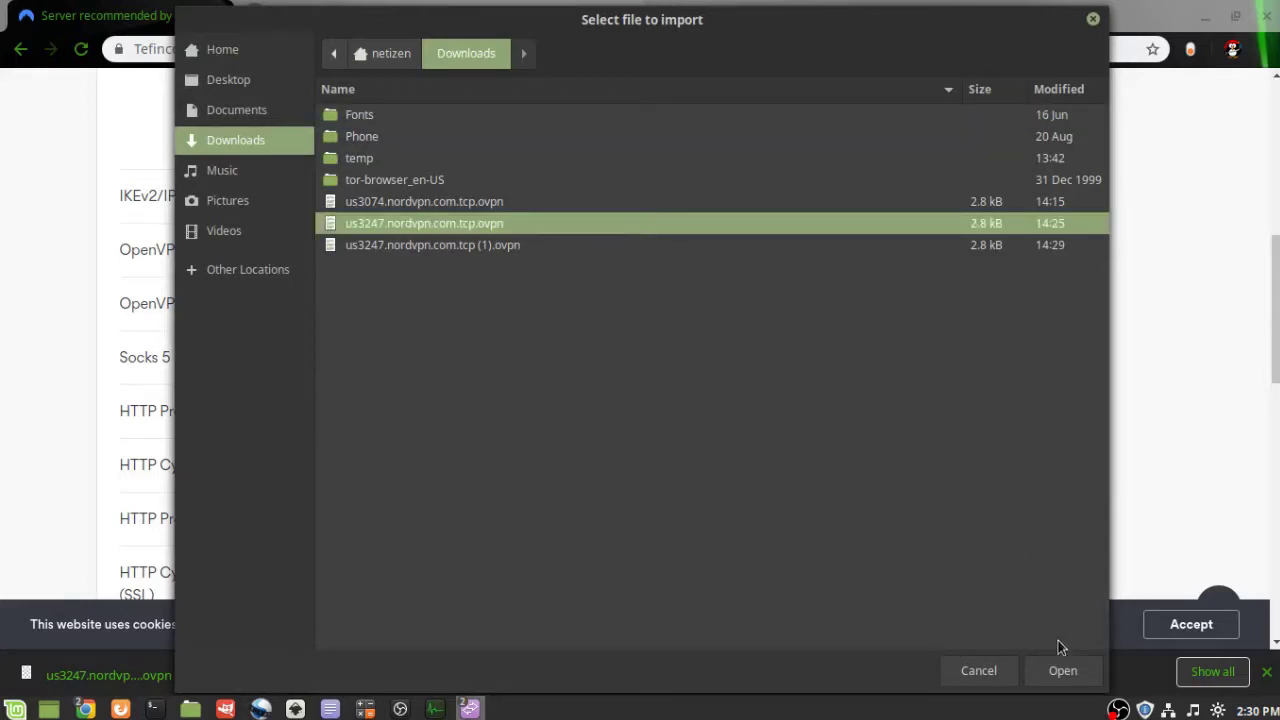
{"action": "left_click", "coordinate": [1086, 684]}
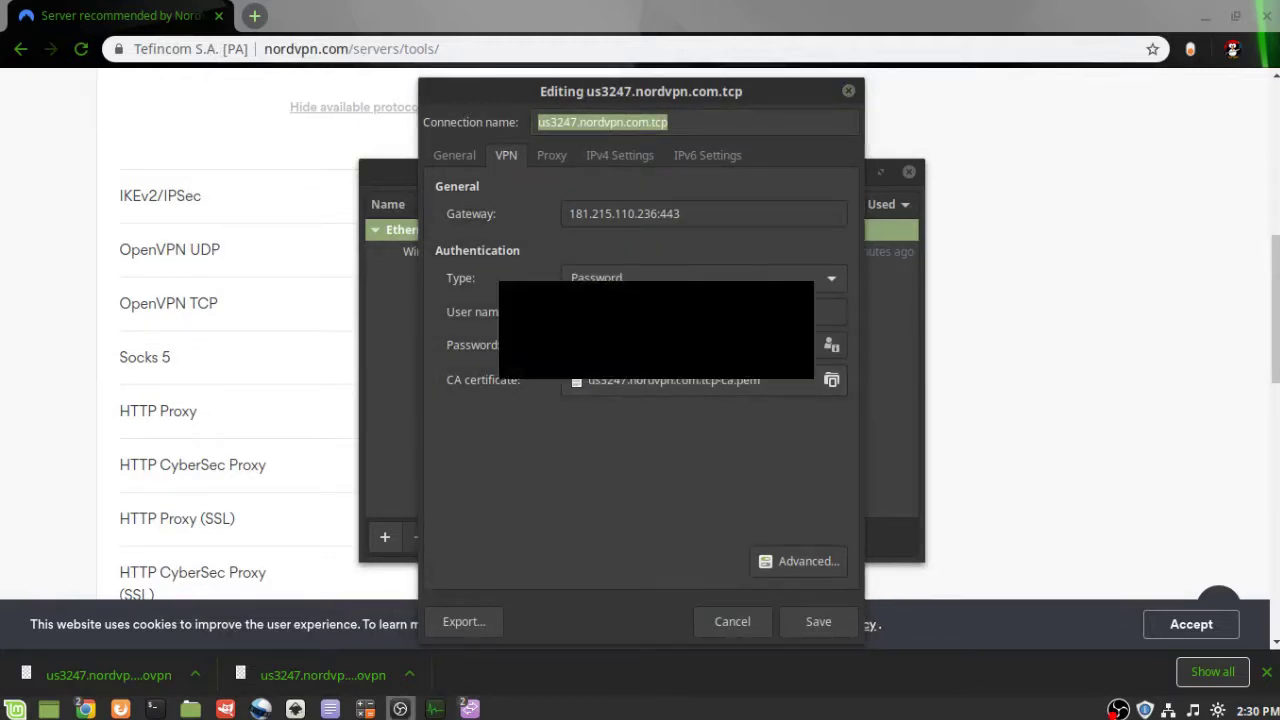
Step: Enter the NordVPN account user name and password in the VPN tab and save the connection
{"action": "left_click", "coordinate": [688, 500]}
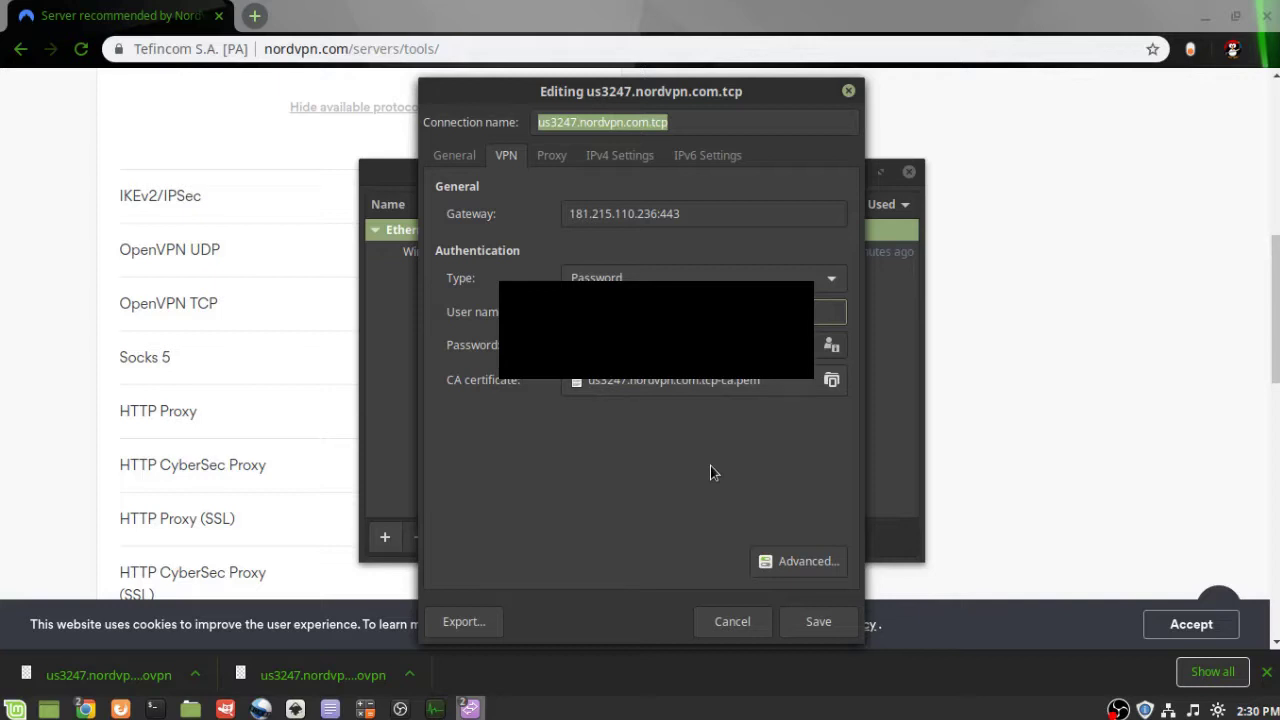
{"action": "key", "text": "Tab"}
{"action": "left_click", "coordinate": [826, 625]}
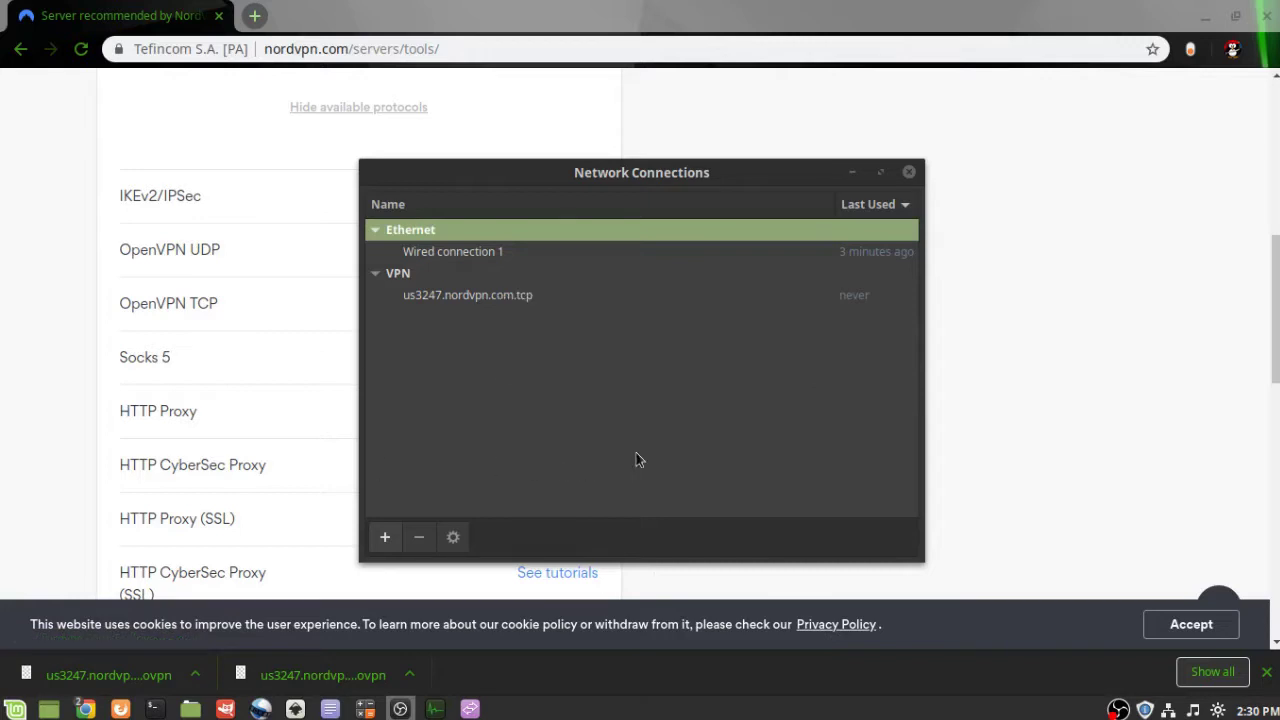
Step: Close Network Connections and connect to us3247.nordvpn.com.tcp from the network tray menu
{"action": "left_click", "coordinate": [908, 172]}
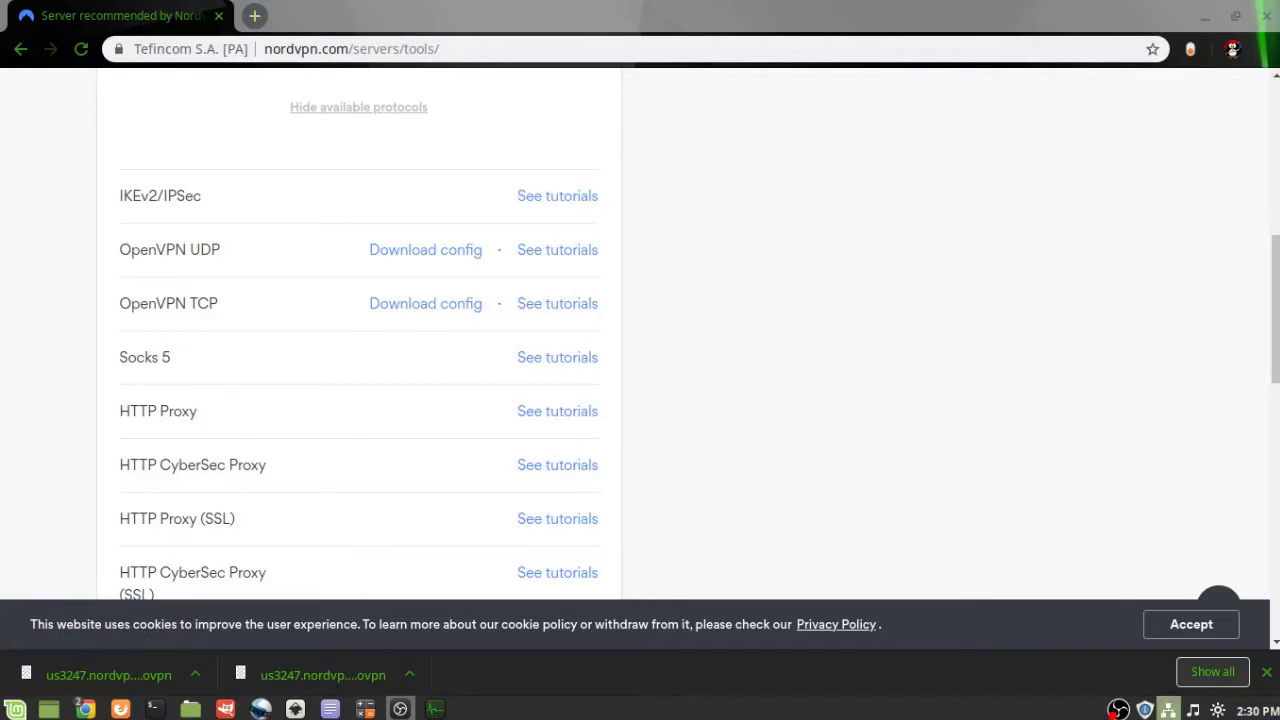
{"action": "left_click", "coordinate": [1168, 709]}
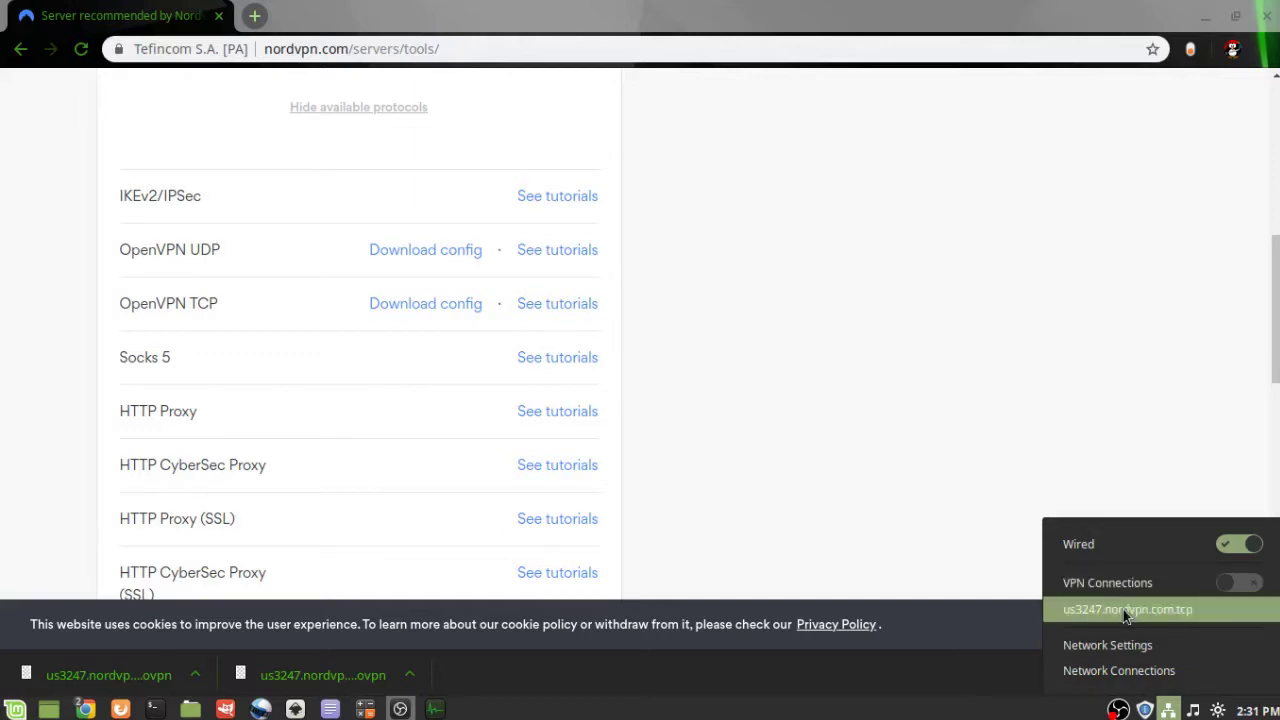
{"action": "left_click", "coordinate": [1176, 584]}
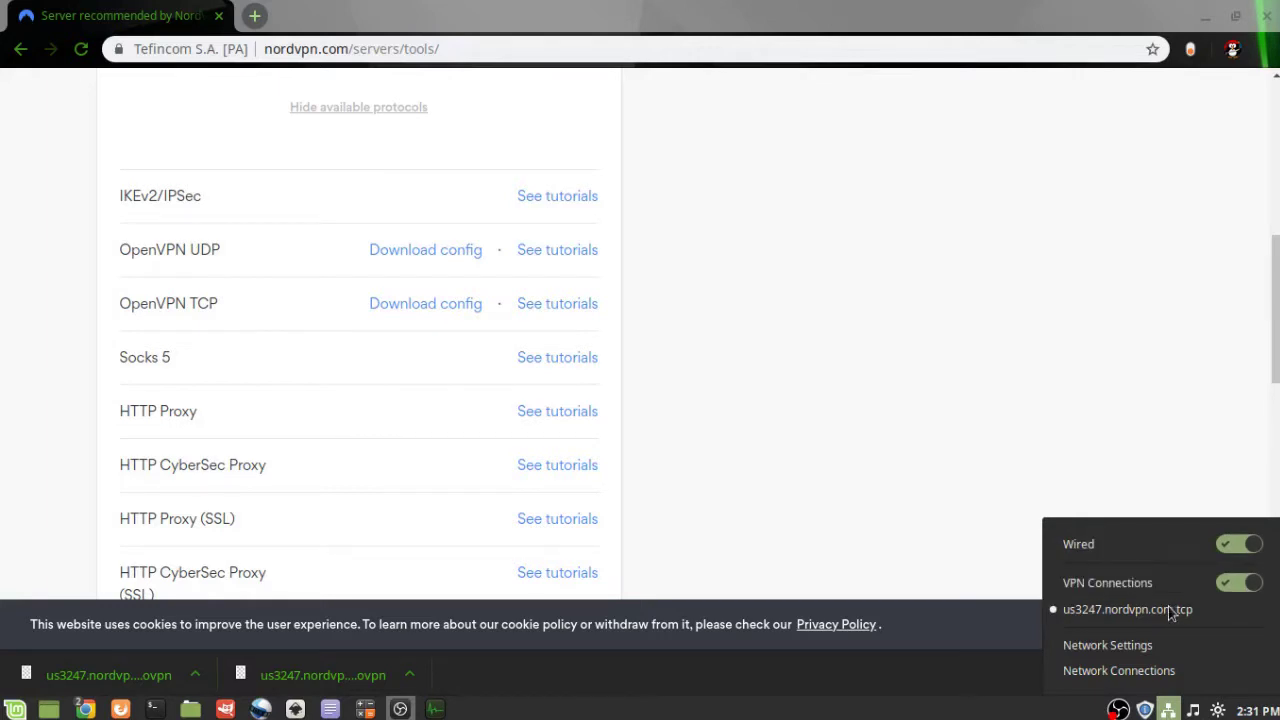
{"action": "left_click", "coordinate": [849, 347]}
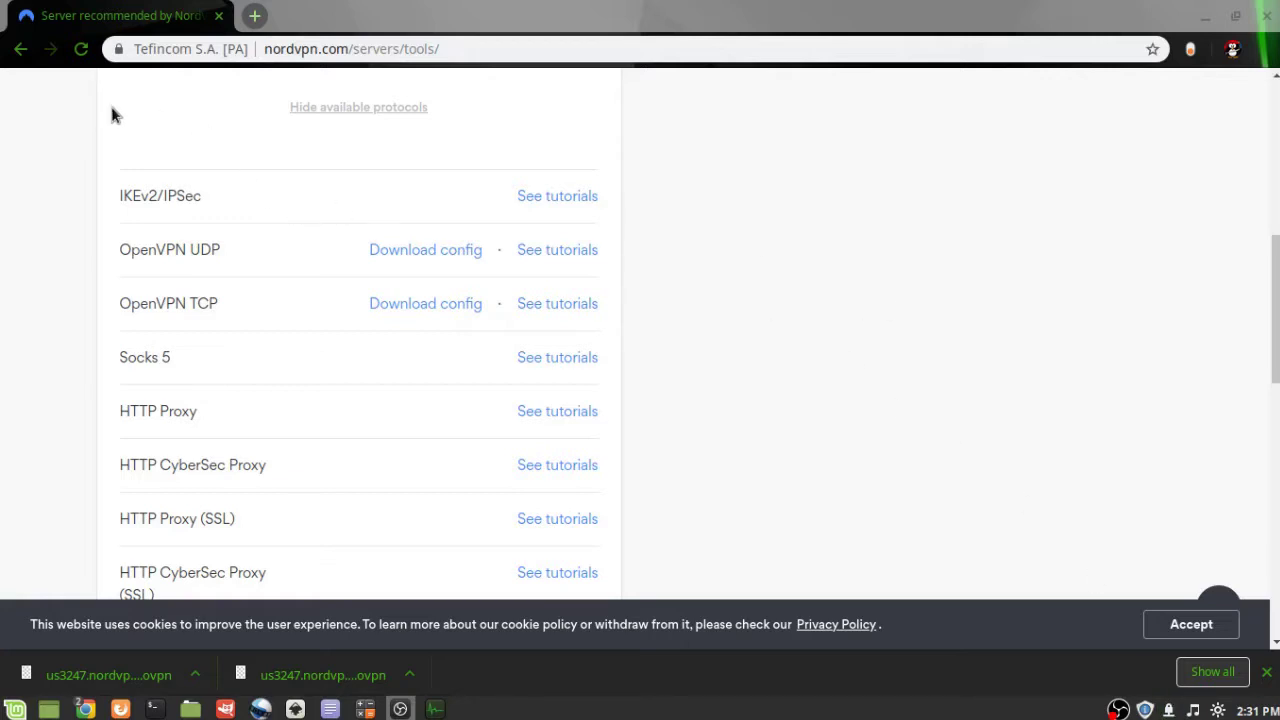
Step: Hide the available protocols and scroll to the top to confirm the status reads Protected
{"action": "left_click", "coordinate": [358, 107]}
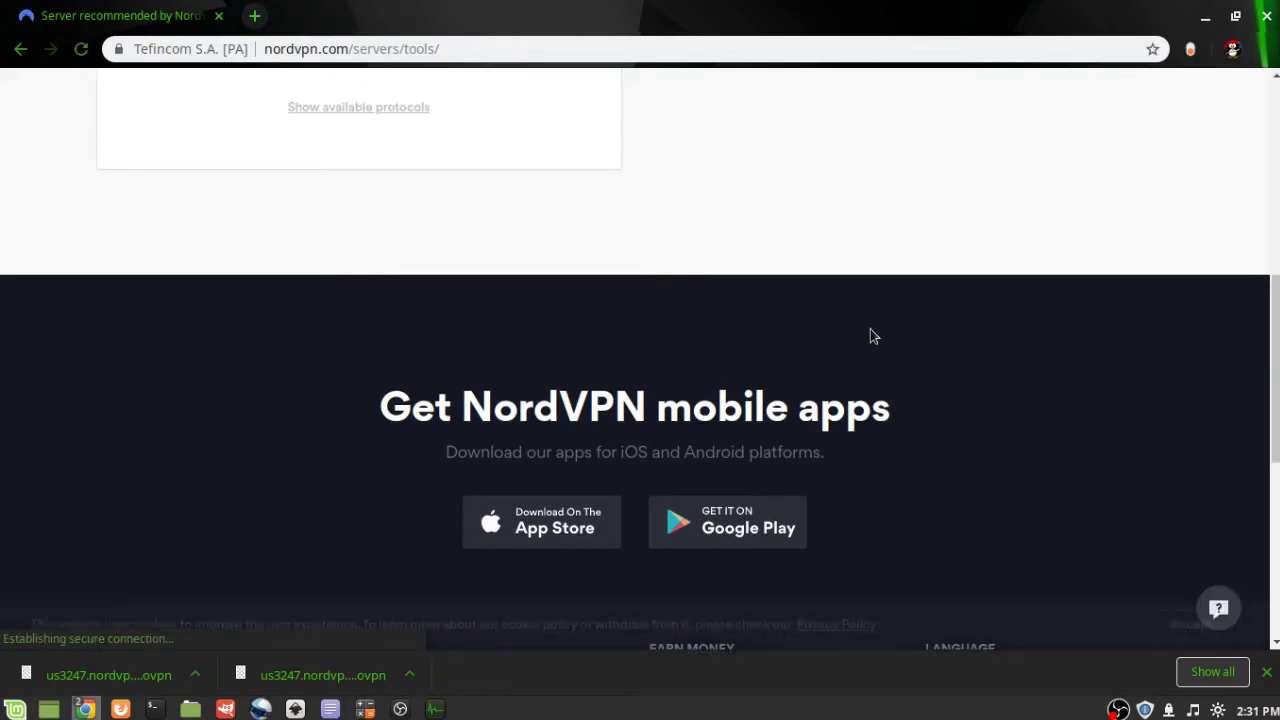
{"action": "scroll", "coordinate": [988, 410], "scroll_direction": "up", "scroll_amount": 5}
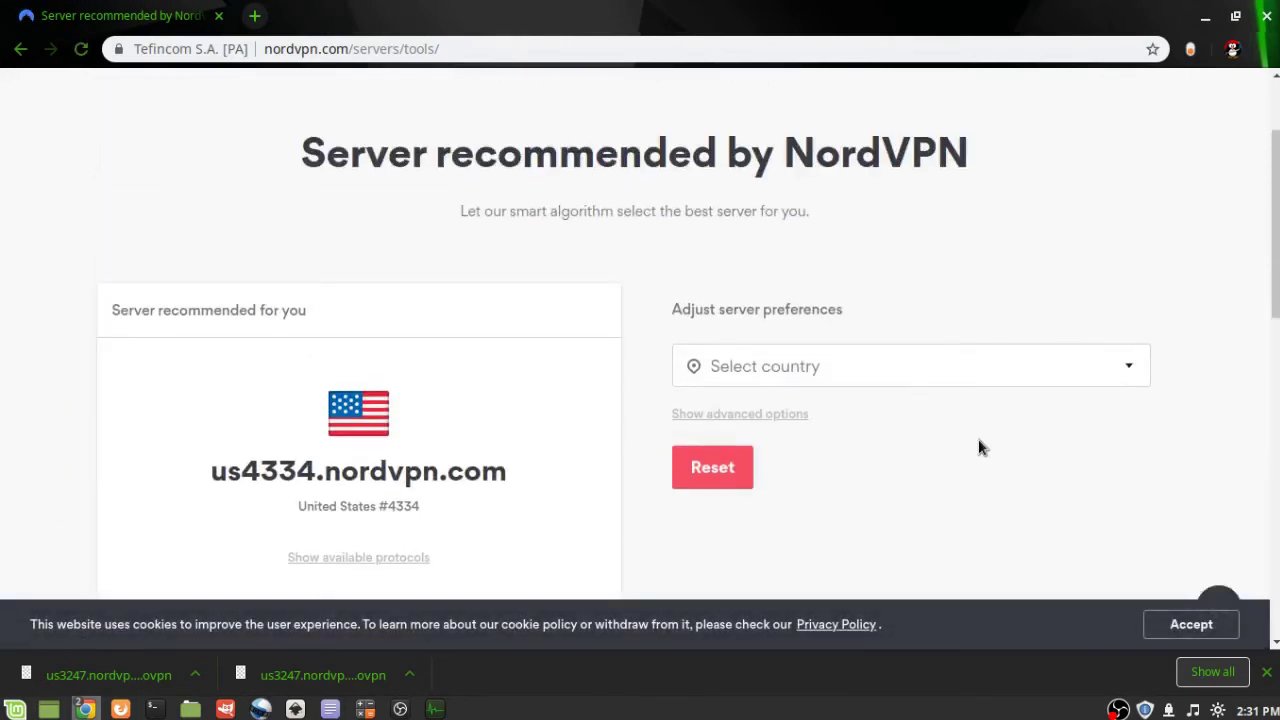
{"action": "scroll", "coordinate": [979, 441], "scroll_direction": "up", "scroll_amount": 2}
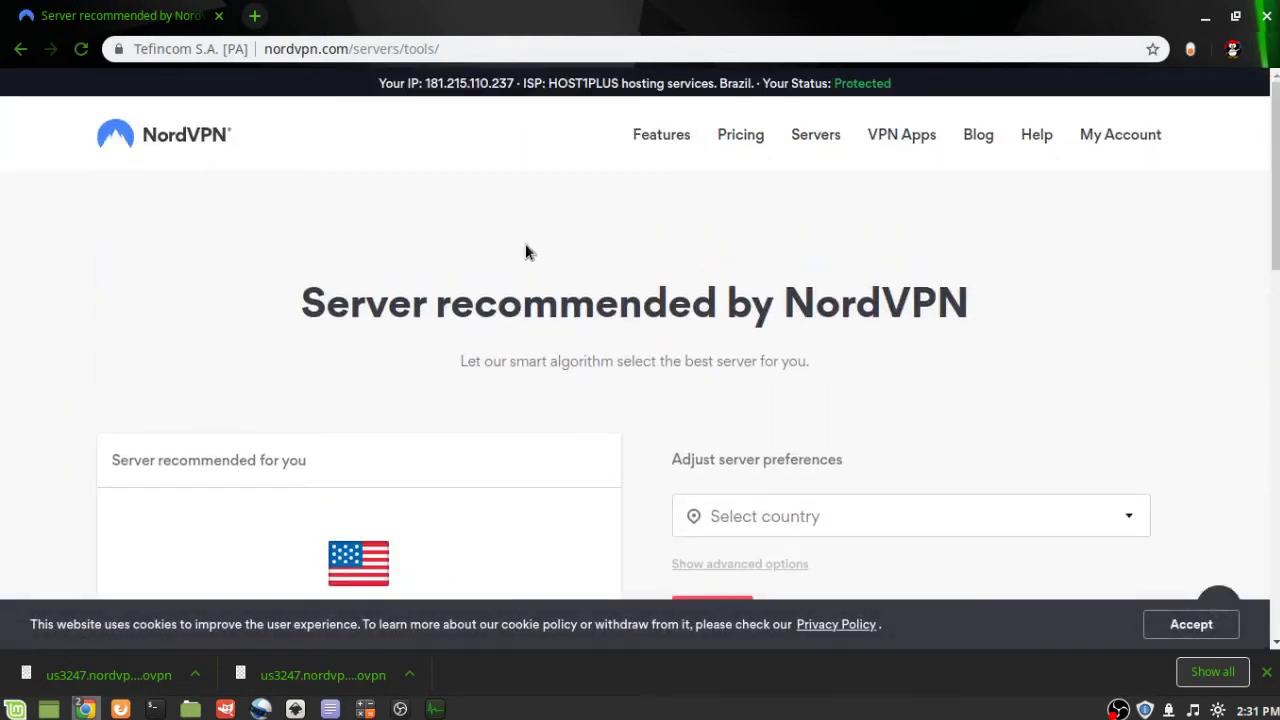